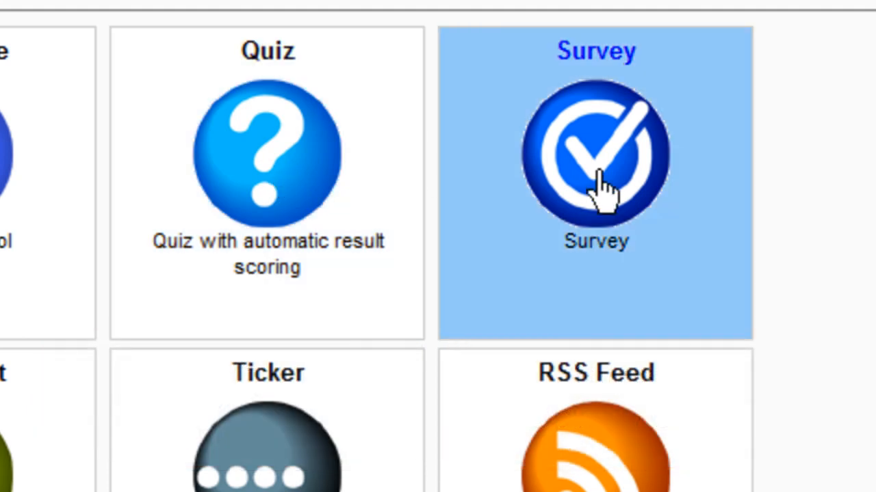
Start a new survey named "Customer Survey" with the description "just a demo".
click(621, 193)
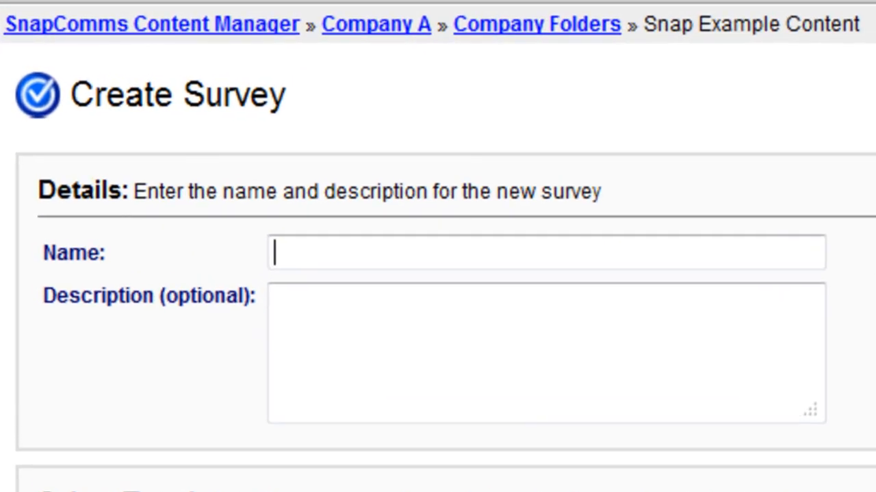
text(Customer )
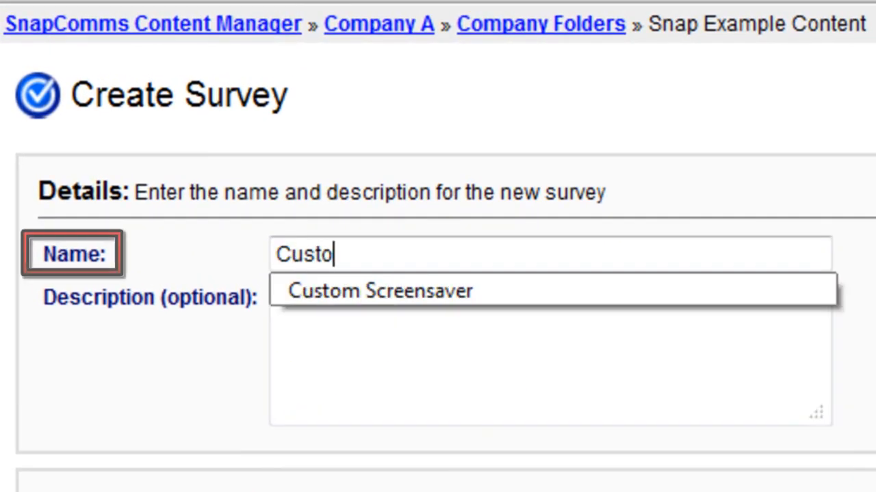
text(Survey)
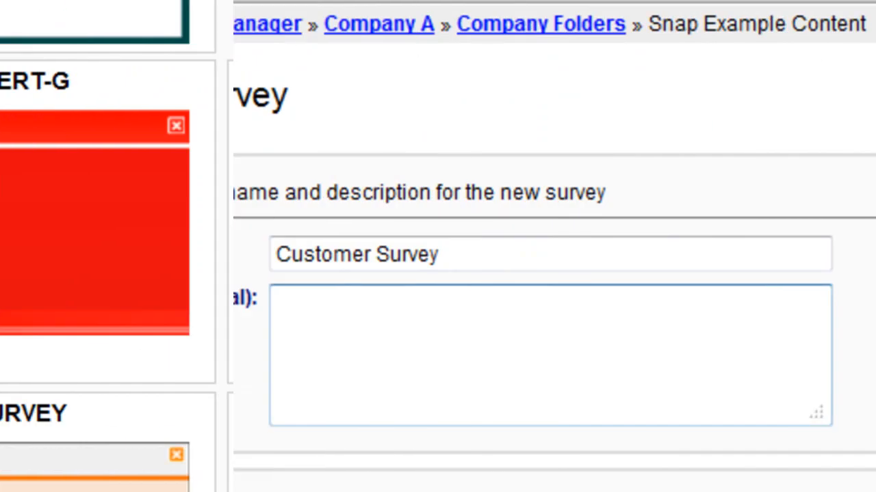
text(just a demo)
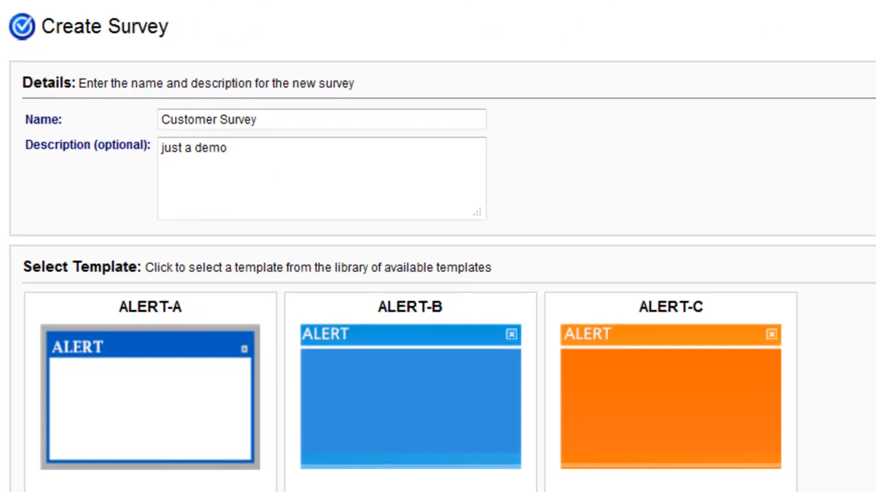
Choose the template with the dark teal border and create the survey.
scroll(438, 246, down, 10)
click(86, 141)
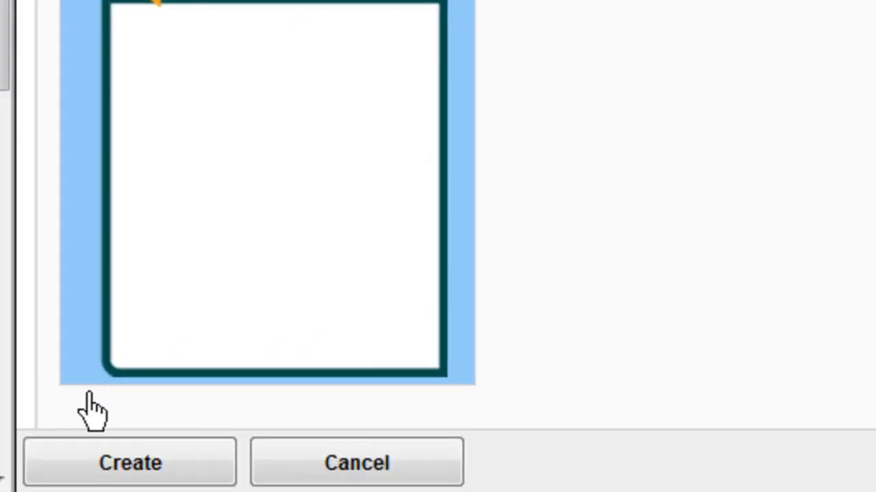
click(85, 477)
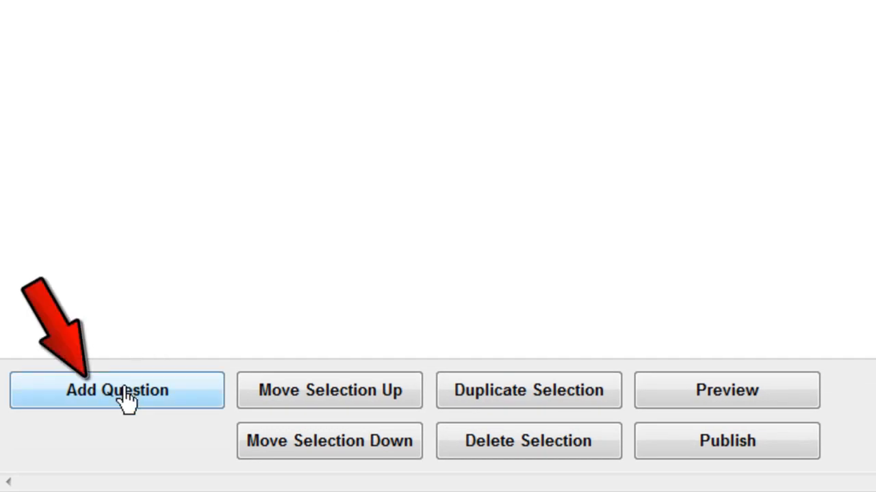
Add a free-form answer question with the text "What do you think?".
click(127, 400)
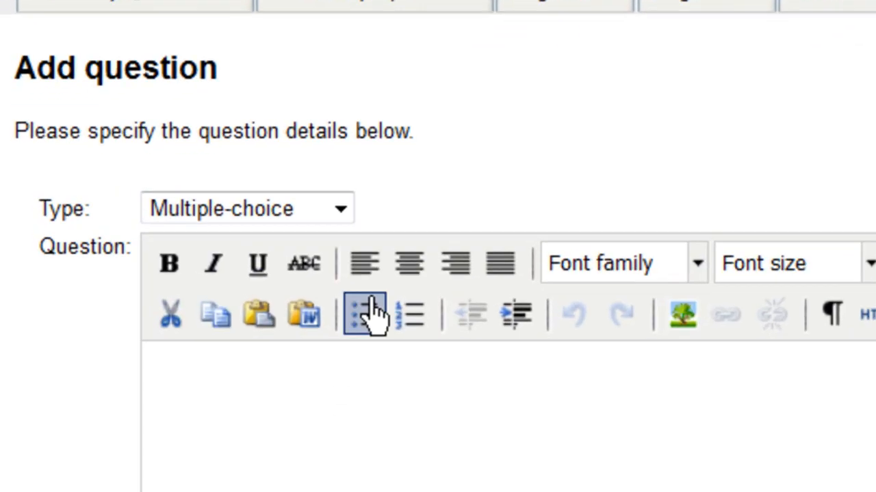
click(407, 219)
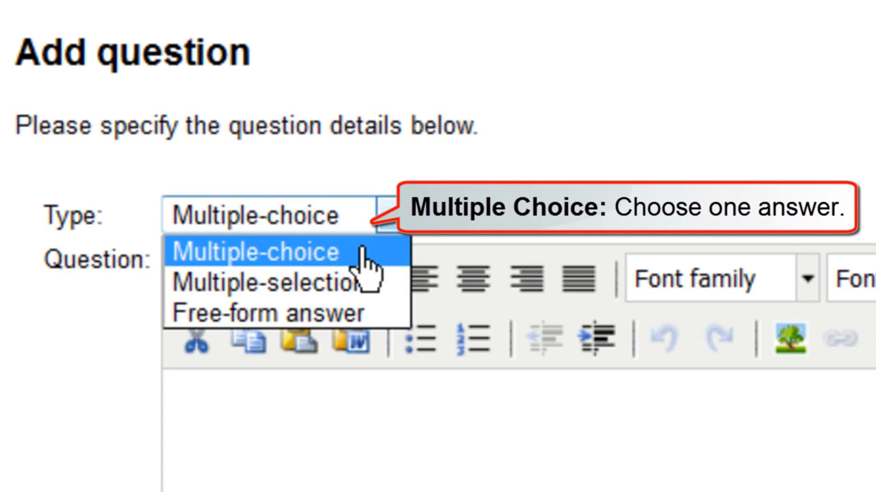
click(362, 318)
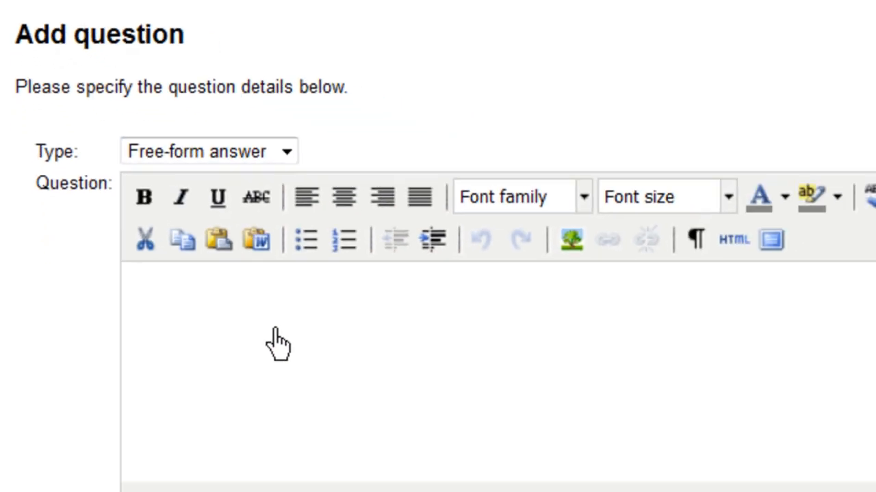
click(379, 460)
text(What do you think?)
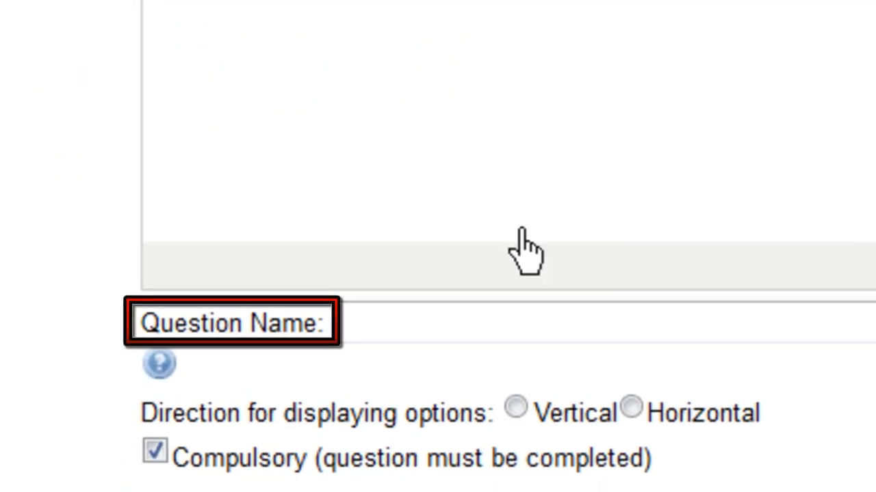
Name the question "Opinion", make it non-compulsory and save it.
text(Opinion)
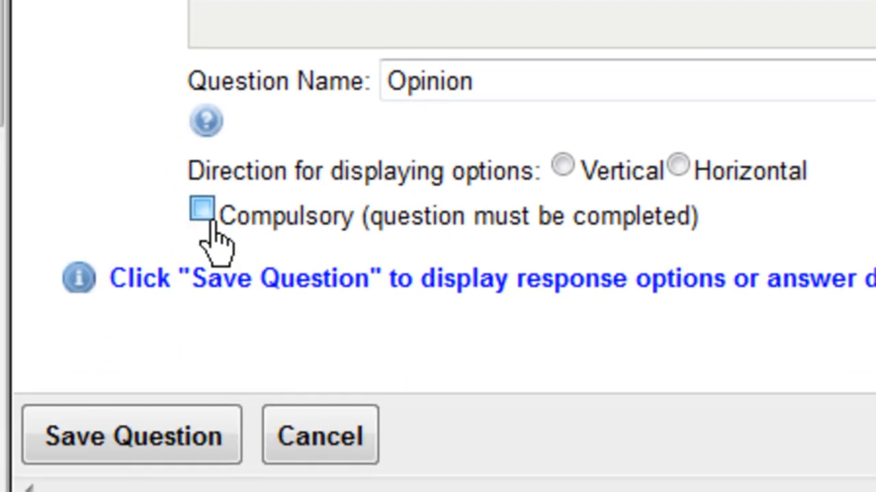
click(202, 211)
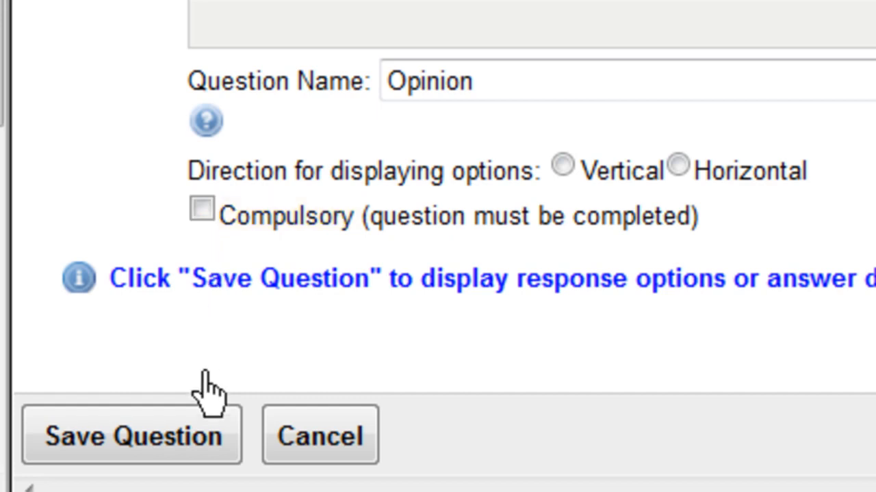
click(158, 442)
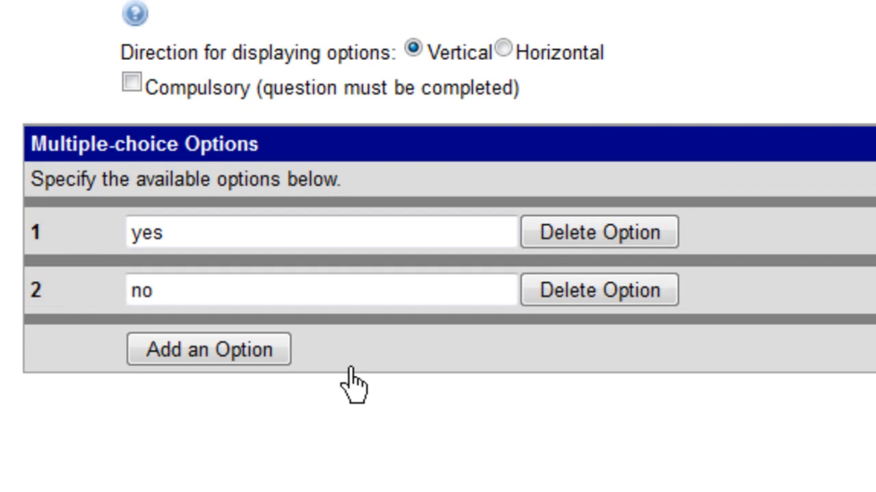
Add the options "not sure" and "maybe" to the multiple-choice question, and delete "maybe" again.
click(255, 369)
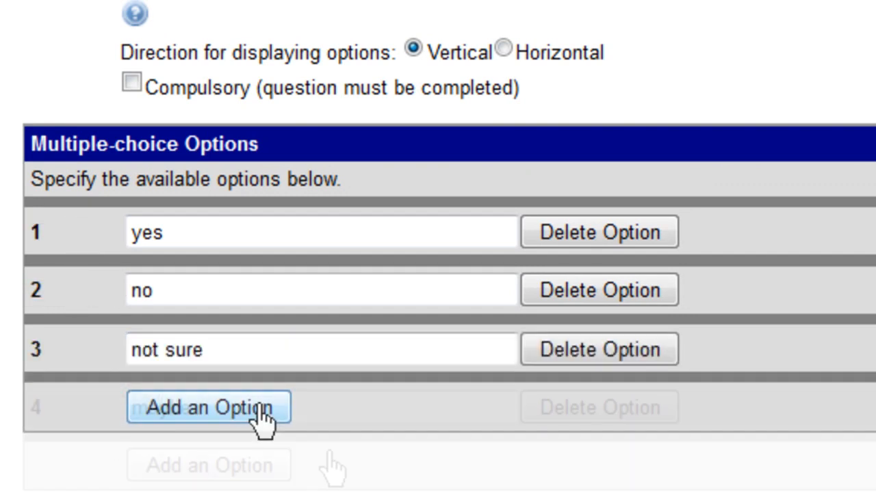
click(262, 421)
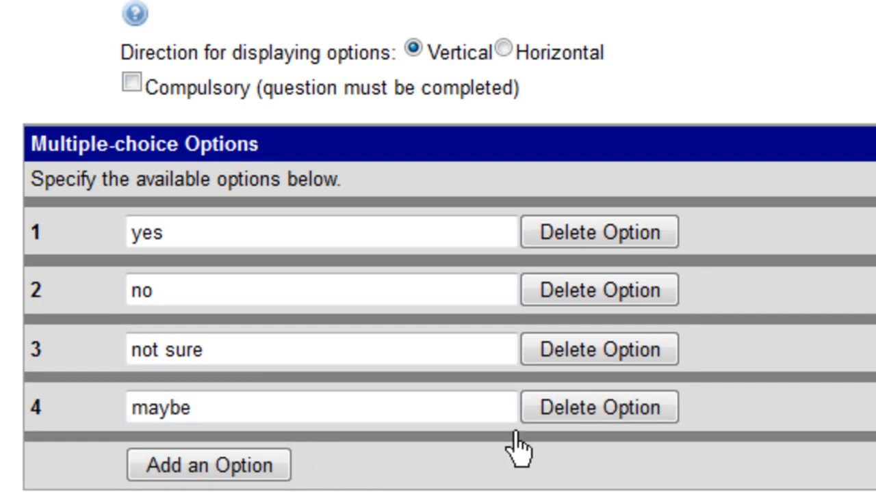
click(587, 419)
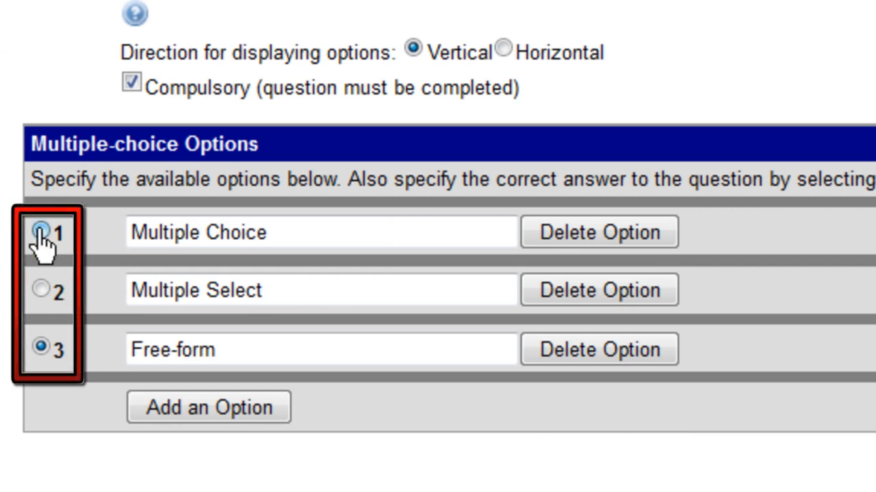
Mark "Multiple Choice" as the correct answer of the question with the three answer types.
click(39, 231)
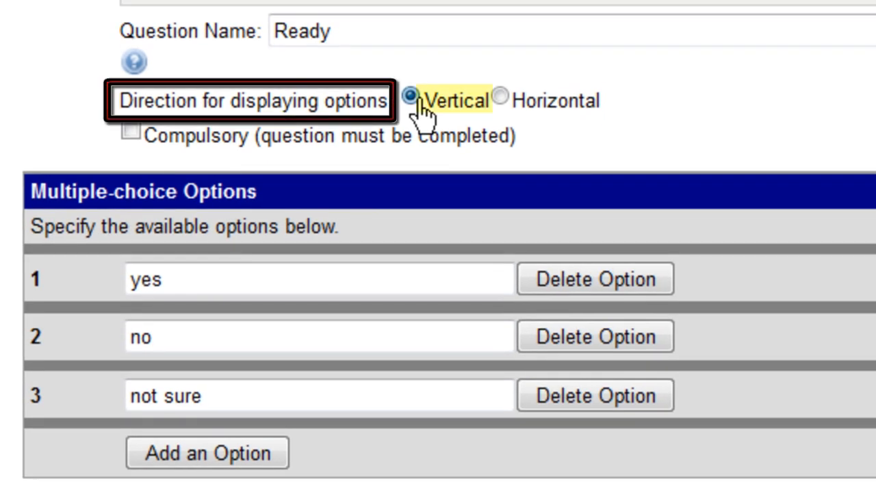
Set the display direction of the "Ready" question's options to horizontal and save the question.
click(506, 106)
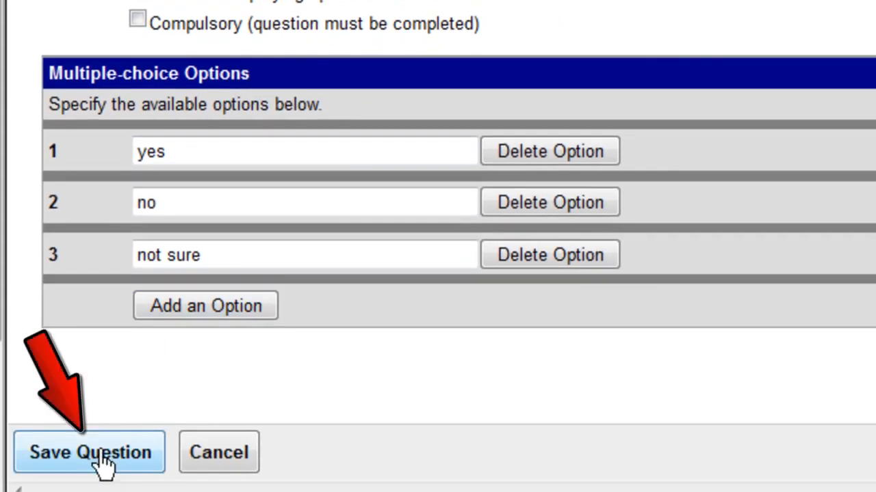
click(95, 453)
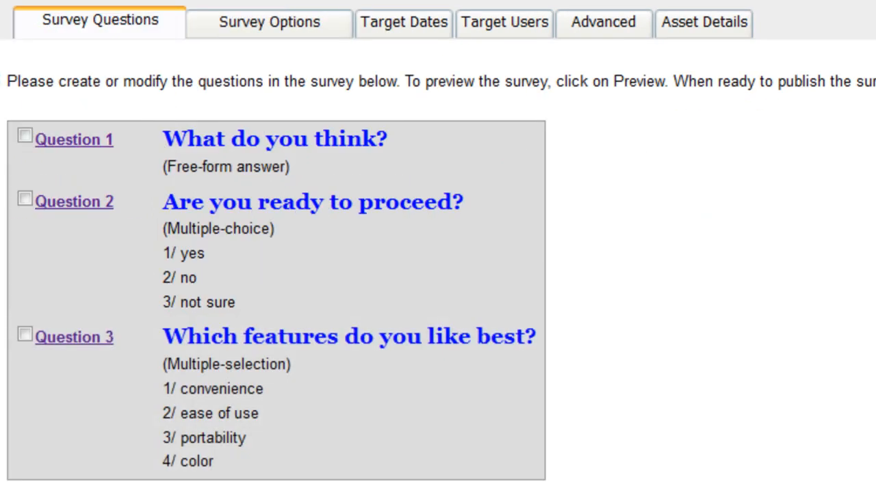
Delete the multiple-selection question "Which features do you like best?" from the survey.
click(24, 335)
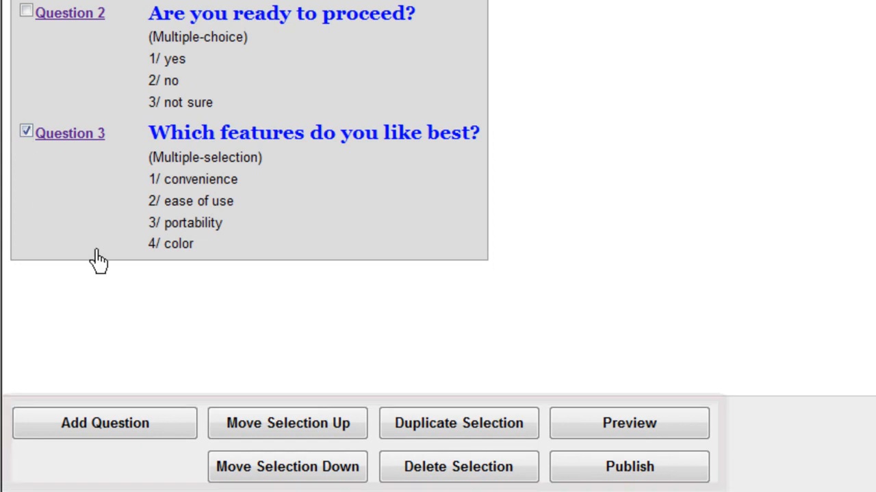
click(301, 432)
click(286, 472)
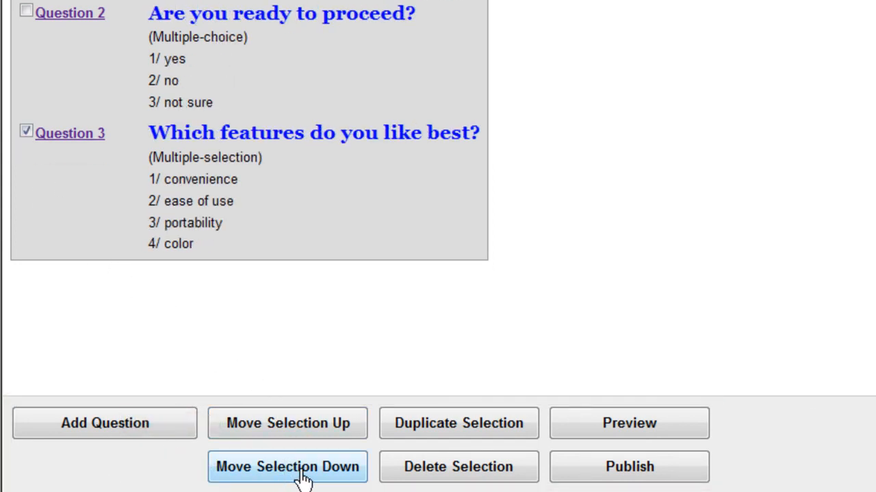
click(437, 472)
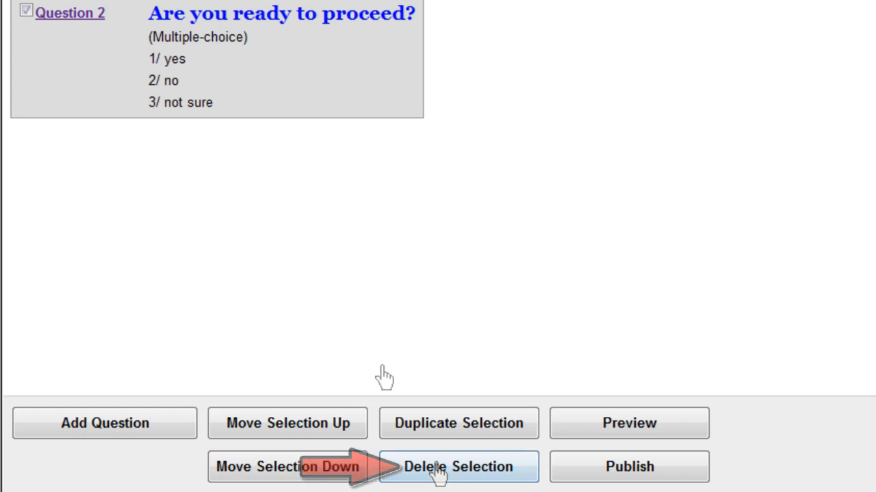
Duplicate the question "Are you ready to proceed?", change the copy's text to "Would you like to know more?" and save it.
click(457, 438)
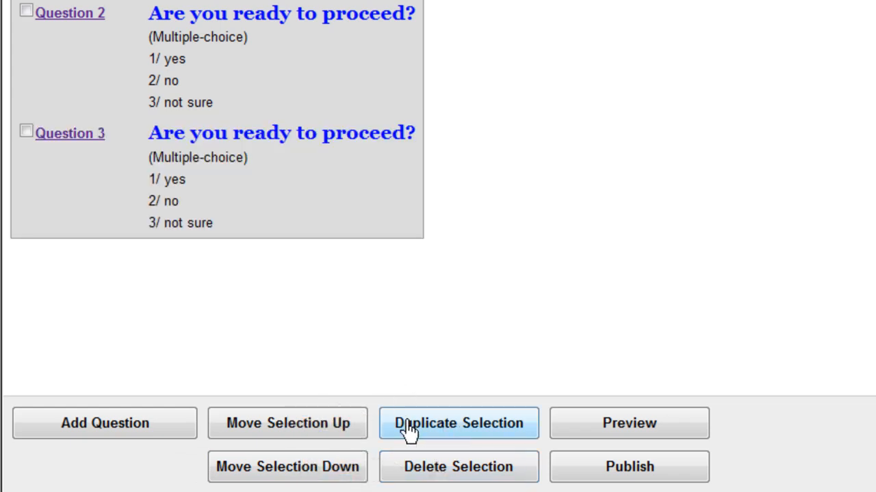
click(150, 290)
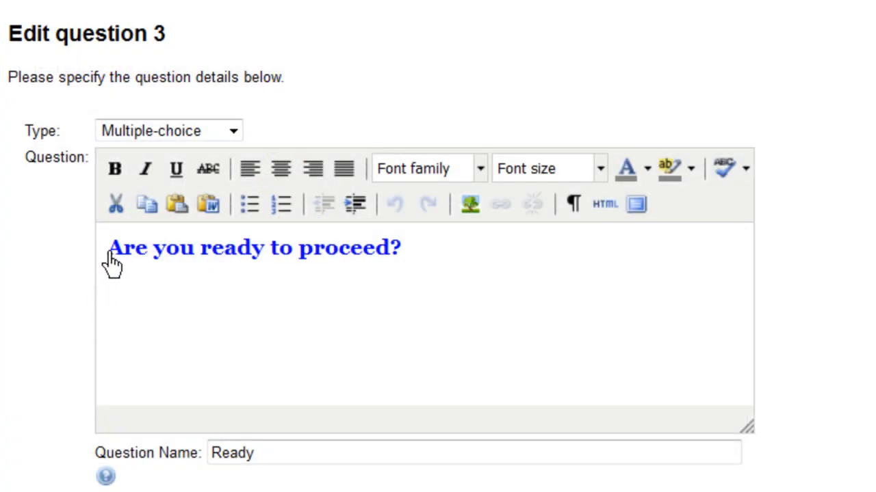
drag(112, 263, 504, 293)
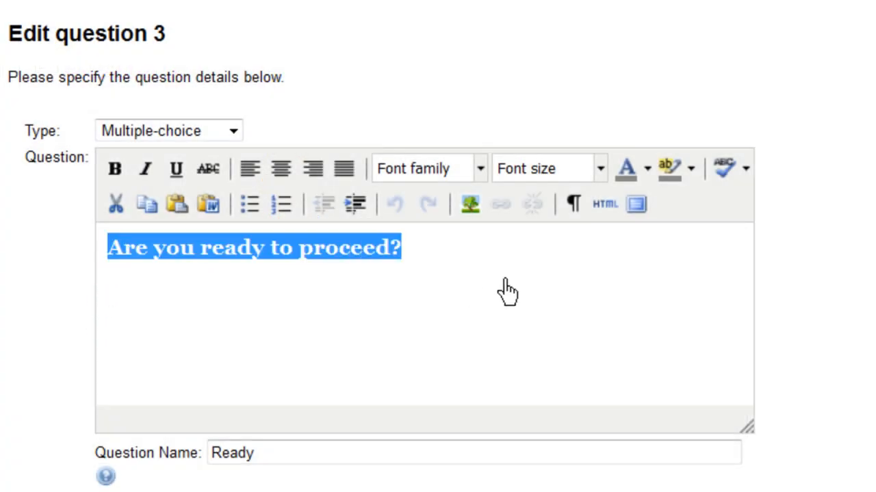
text(Would you like to know more)
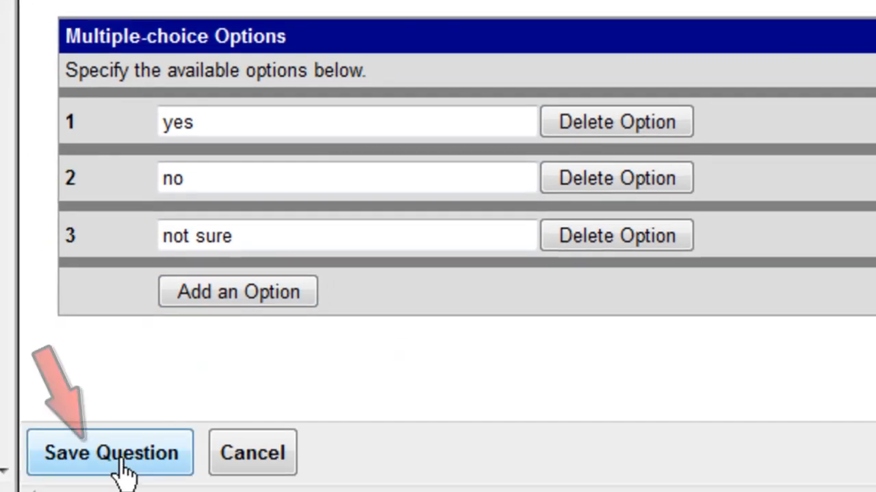
click(123, 460)
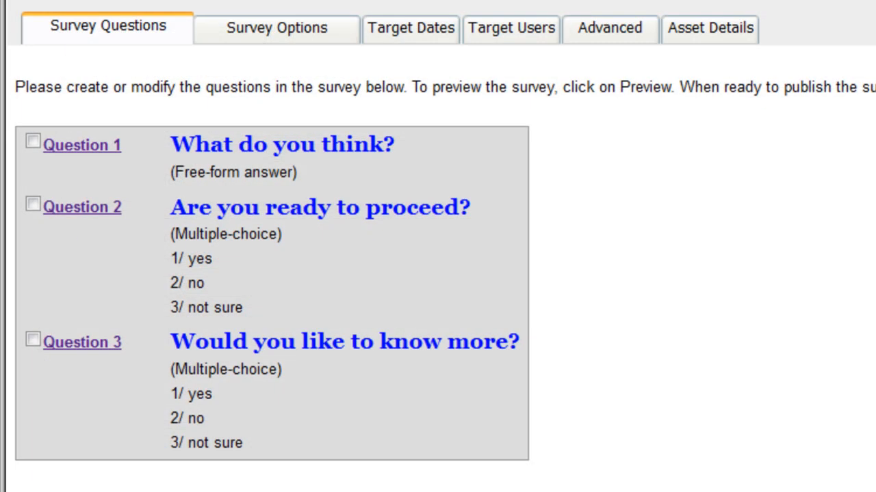
Limit each user to submitting only one response in the survey's behavioural options.
click(286, 38)
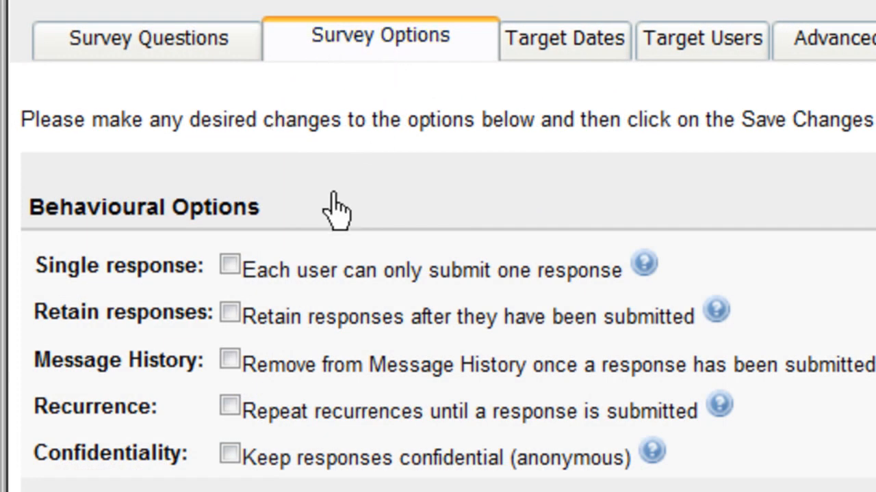
click(230, 267)
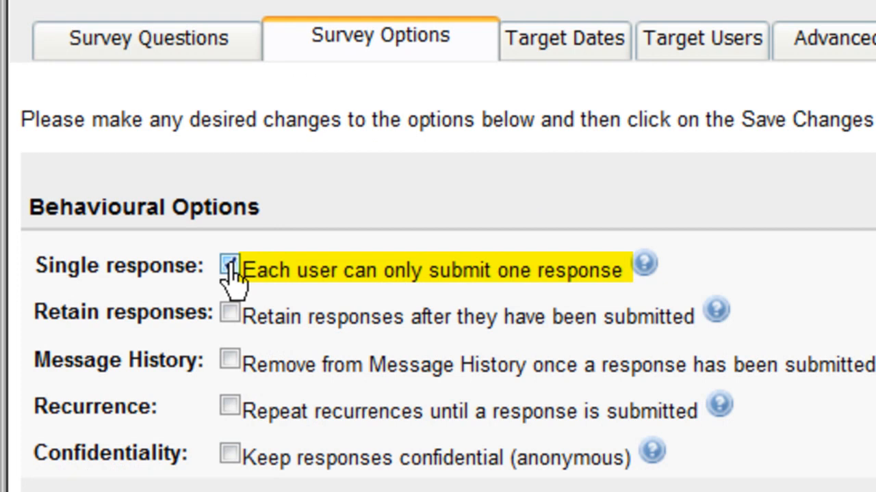
click(231, 266)
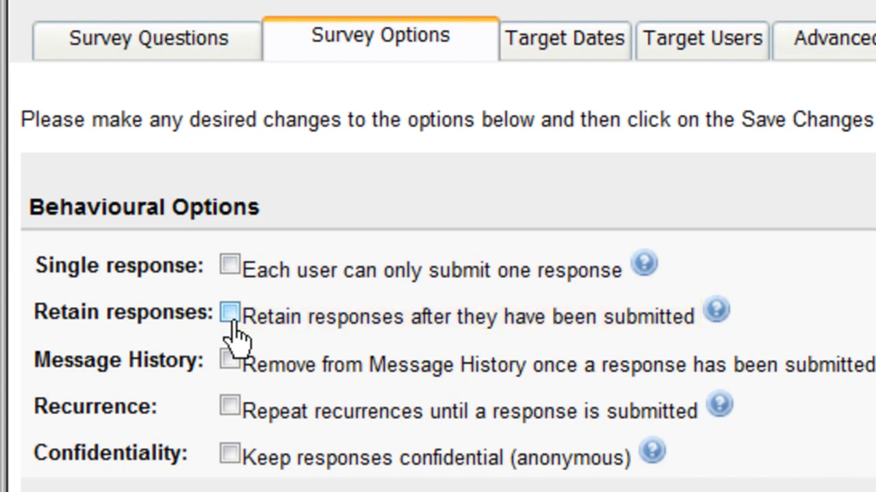
Try the behavioural options for removal from Message History, repeated recurrences and confidential responses.
click(229, 362)
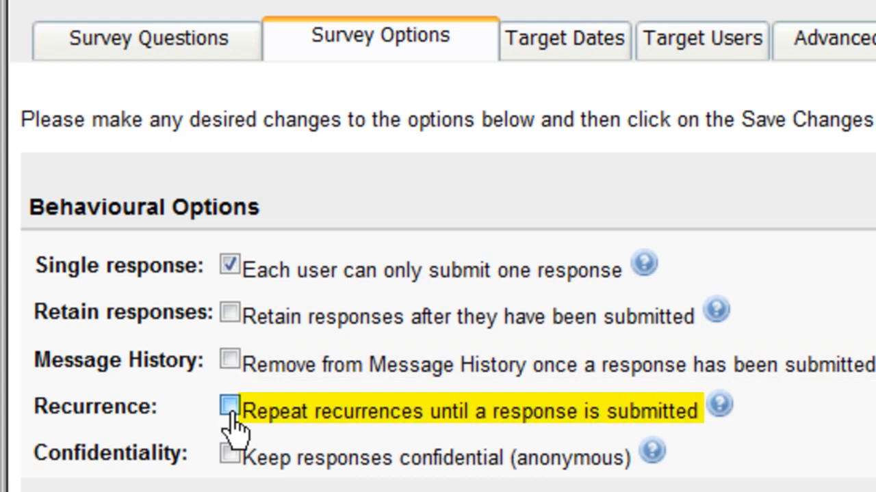
click(230, 408)
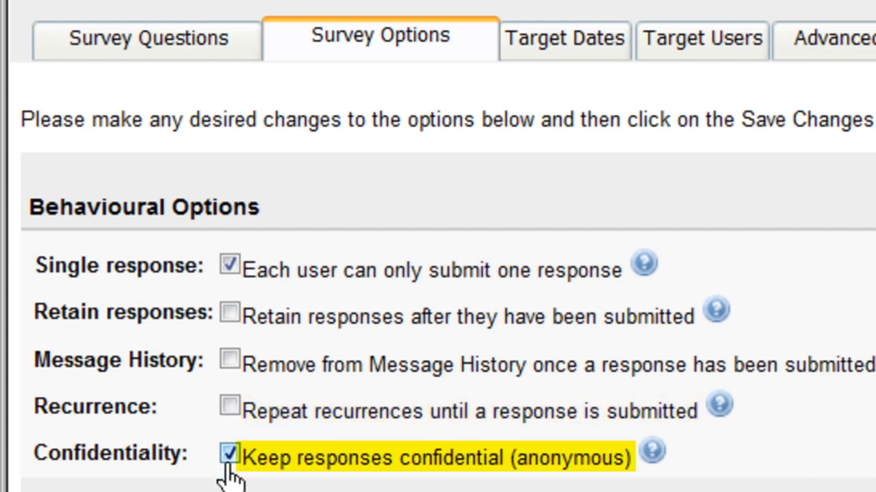
click(230, 455)
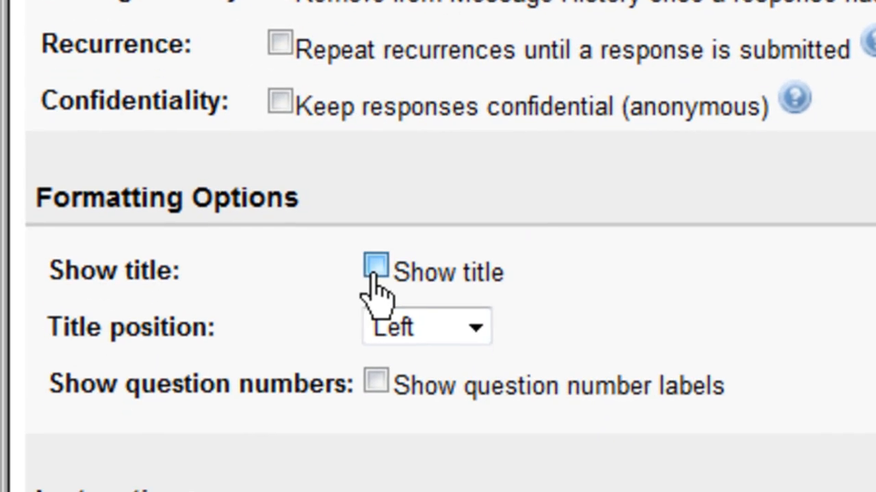
Turn on the display of the survey title in the formatting options.
click(375, 267)
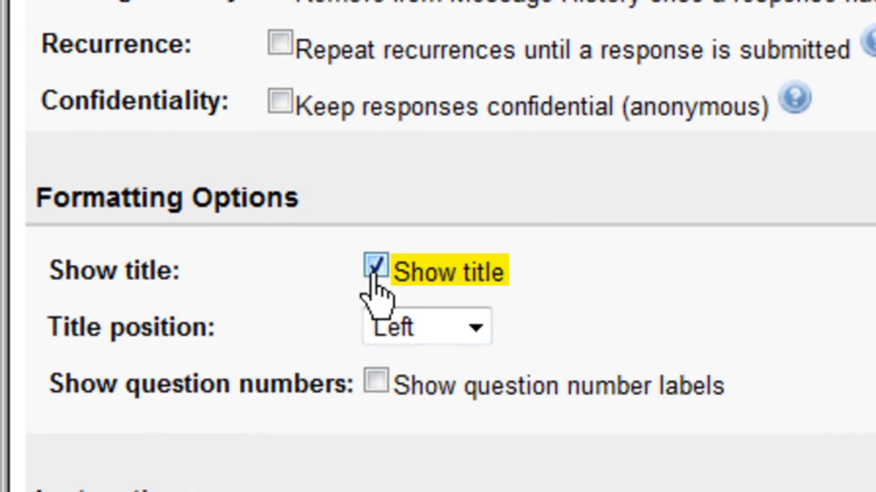
click(375, 268)
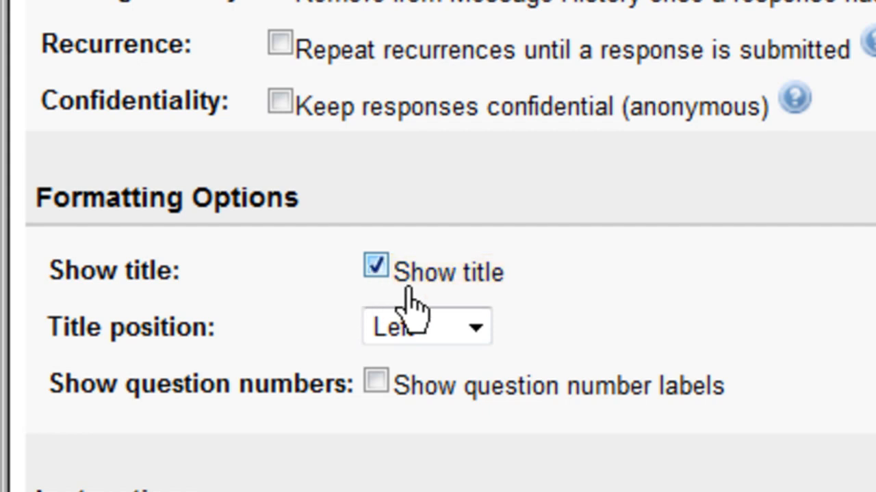
Set the survey's title position to Right in the formatting options.
click(465, 330)
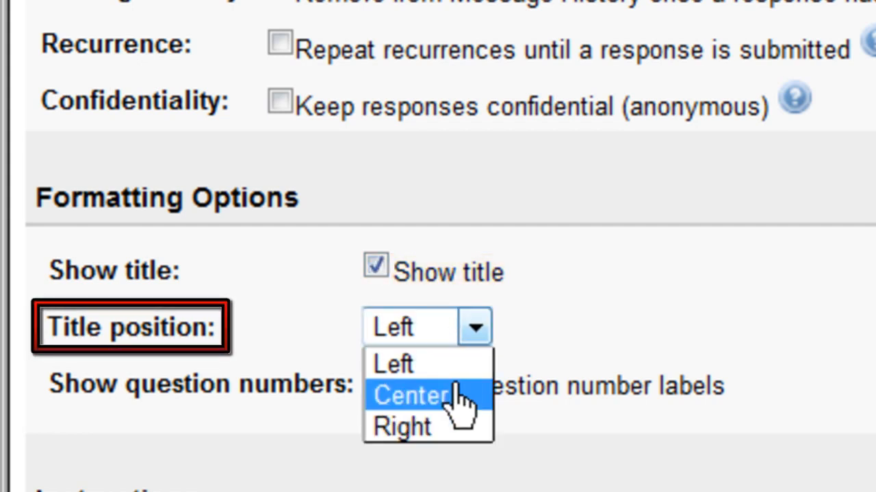
click(455, 426)
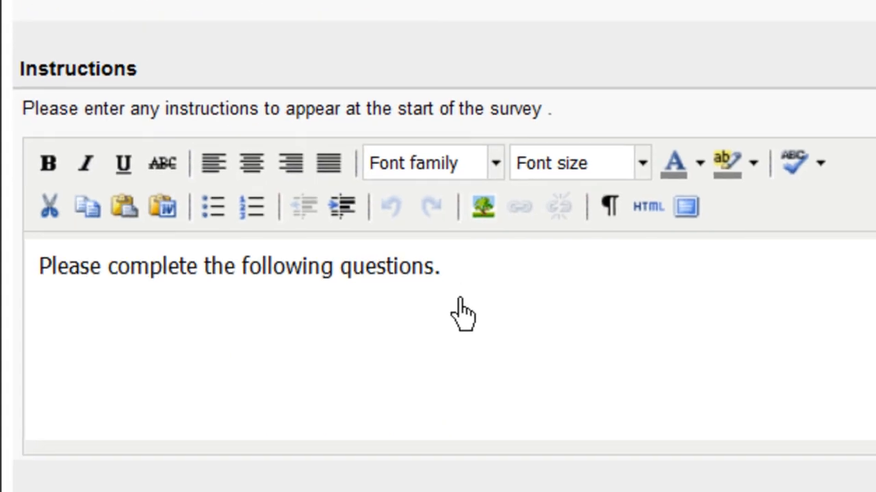
Replace the survey's instructions text with "We'd like to know what you think.".
key(ctrl+a)
text(We'd like to know what you)
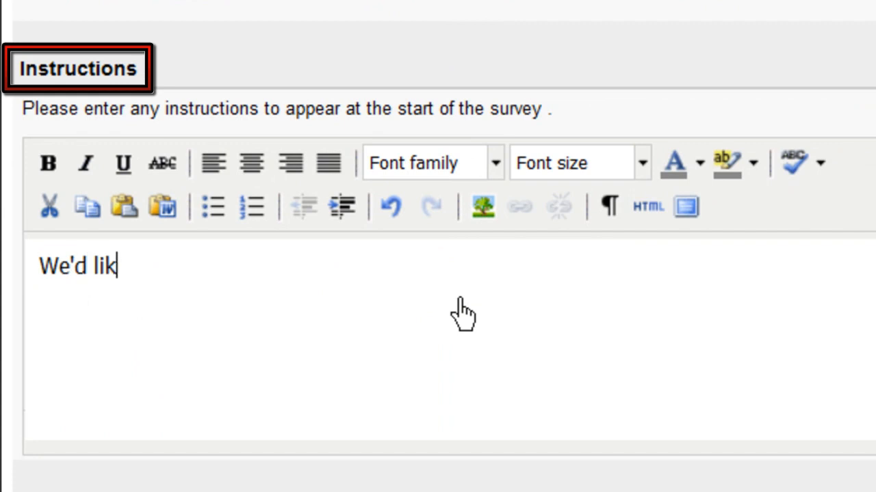
text( think.)
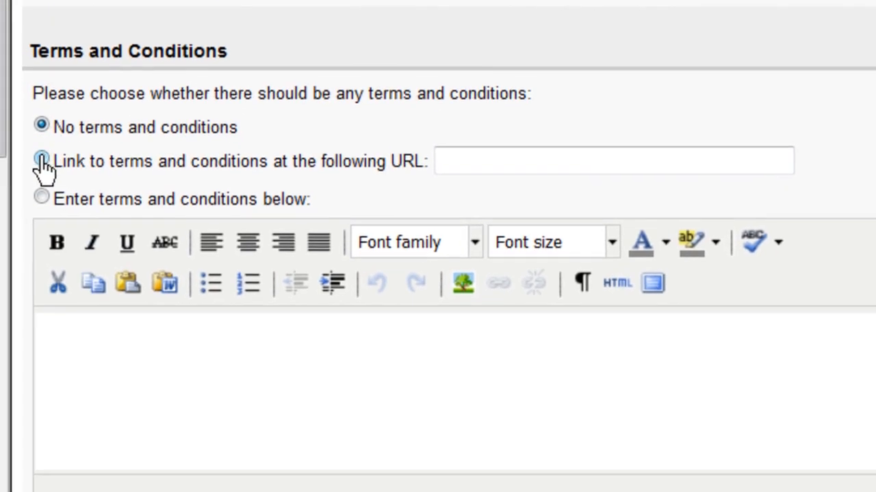
Try the linked and written-out terms and conditions, return to "No terms and conditions", and save the survey options.
click(42, 161)
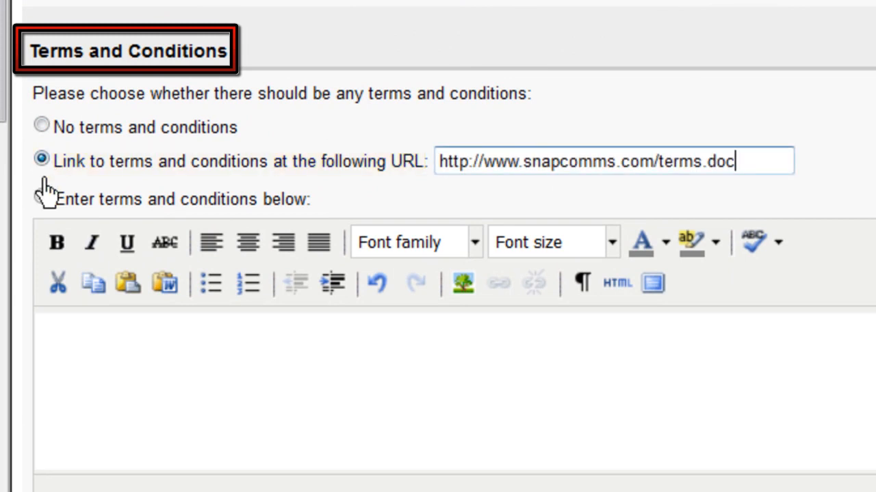
click(41, 197)
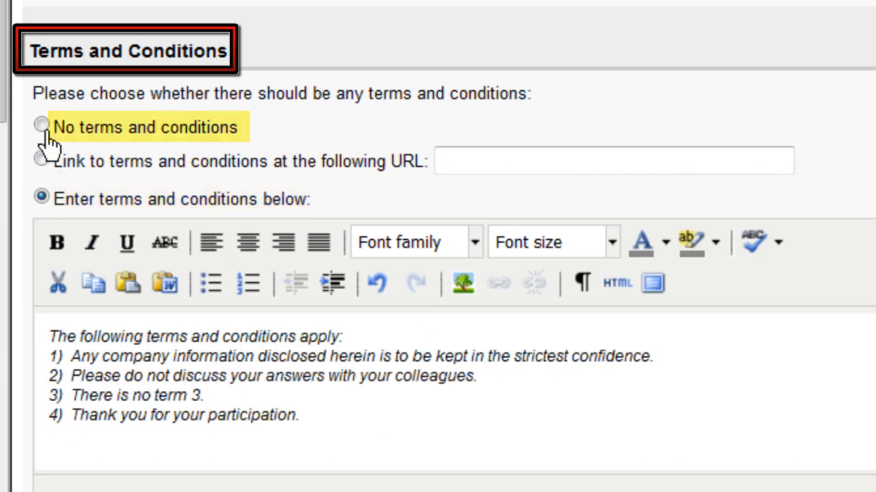
click(42, 127)
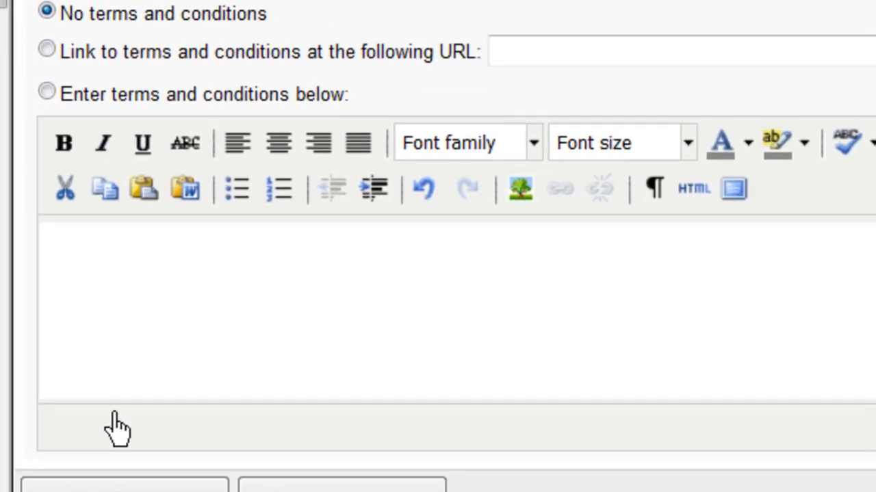
click(134, 468)
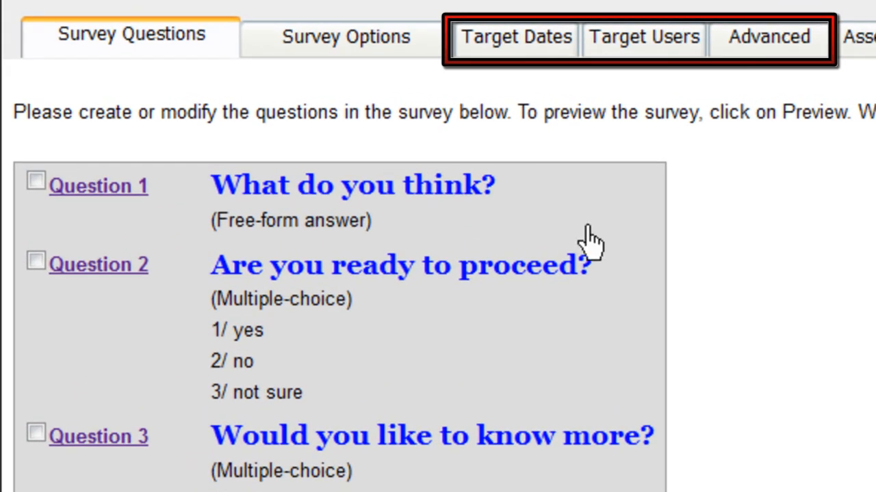
Look at the survey's publishing date settings and the groups and users available for targeting.
click(528, 60)
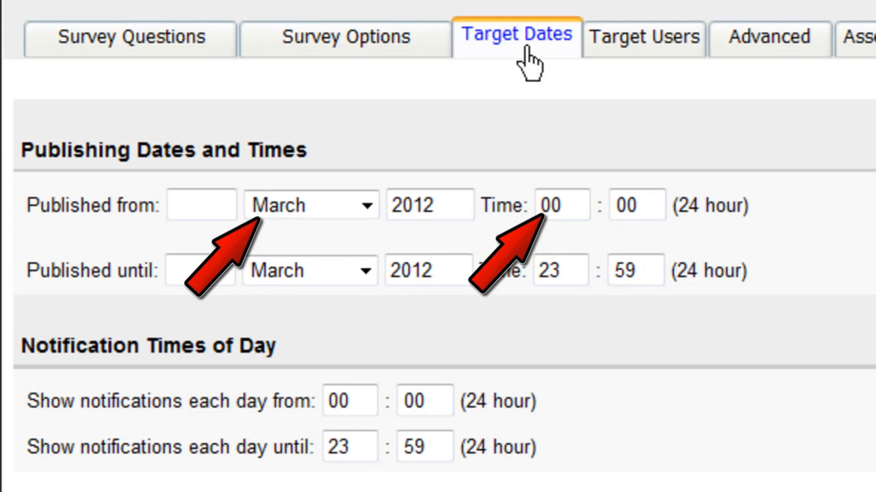
click(629, 58)
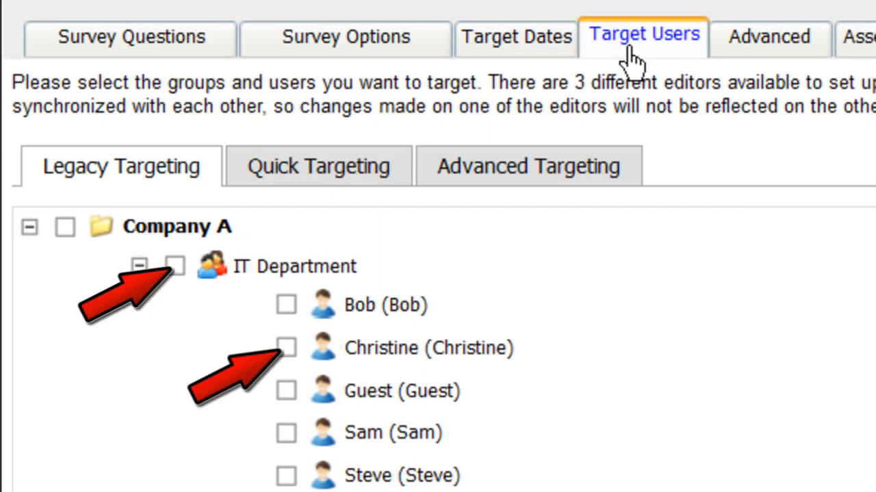
Set the survey's maximum number of recurrences to 3 and the time between recurrences to 30 minutes, and save the advanced settings.
click(735, 56)
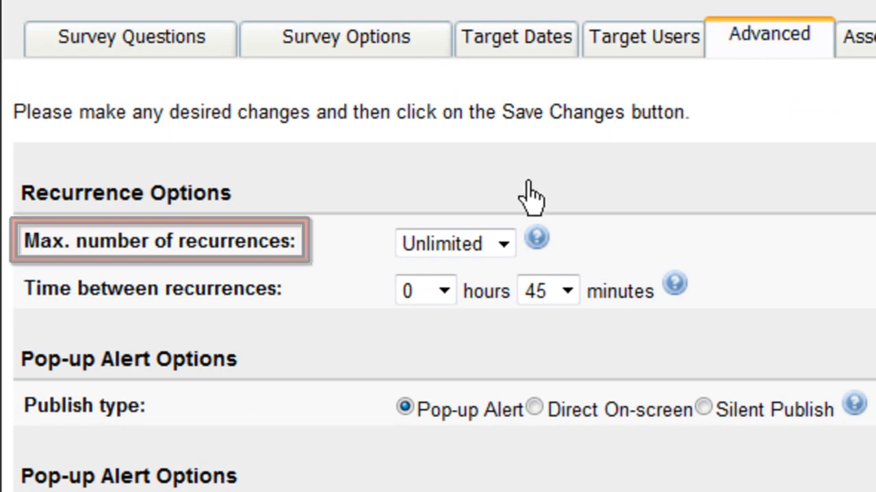
click(504, 247)
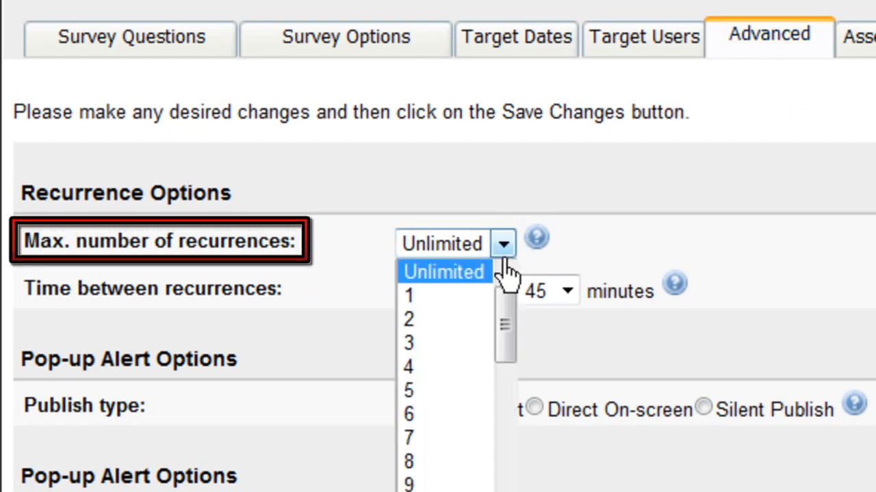
click(465, 352)
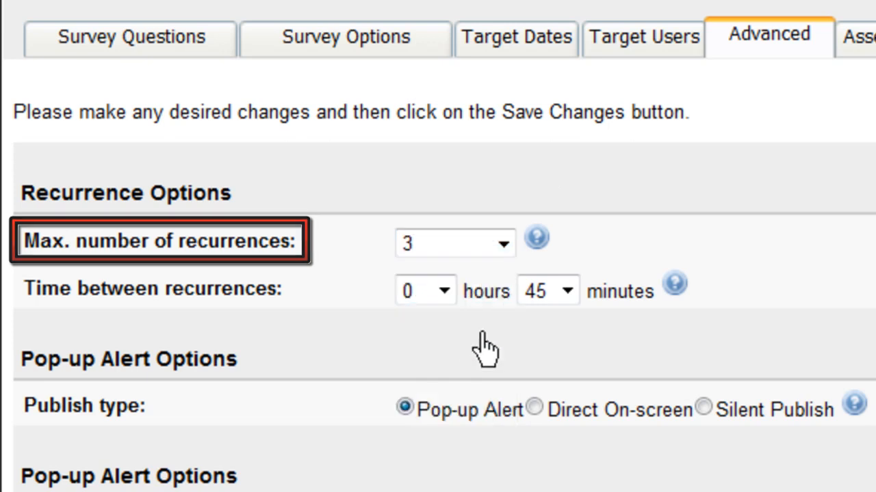
click(567, 292)
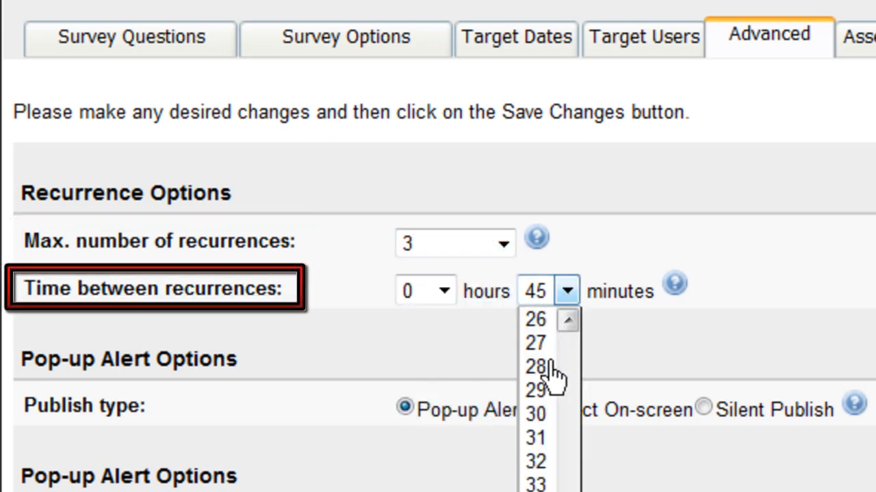
click(544, 421)
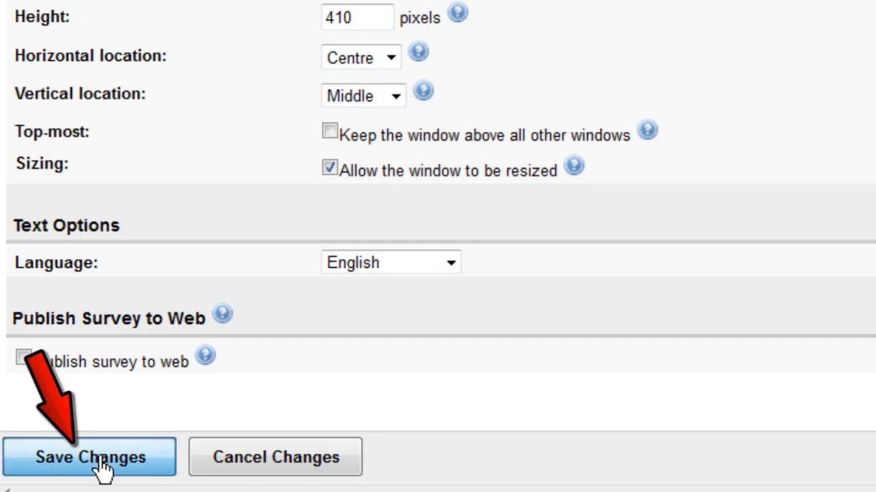
click(101, 467)
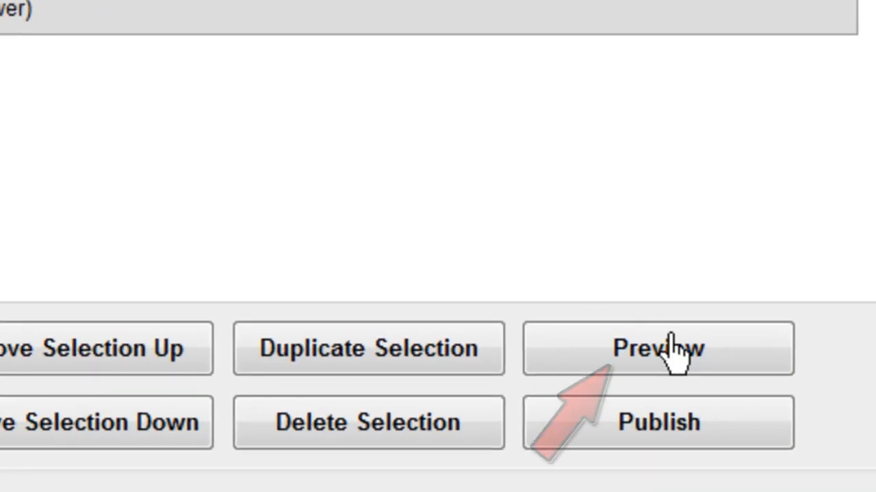
Preview the finished survey and publish it.
click(678, 364)
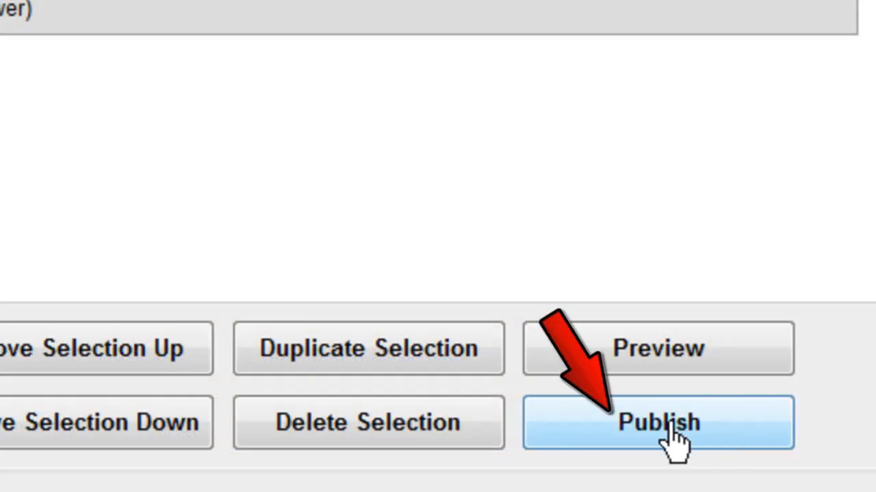
click(674, 437)
click(309, 349)
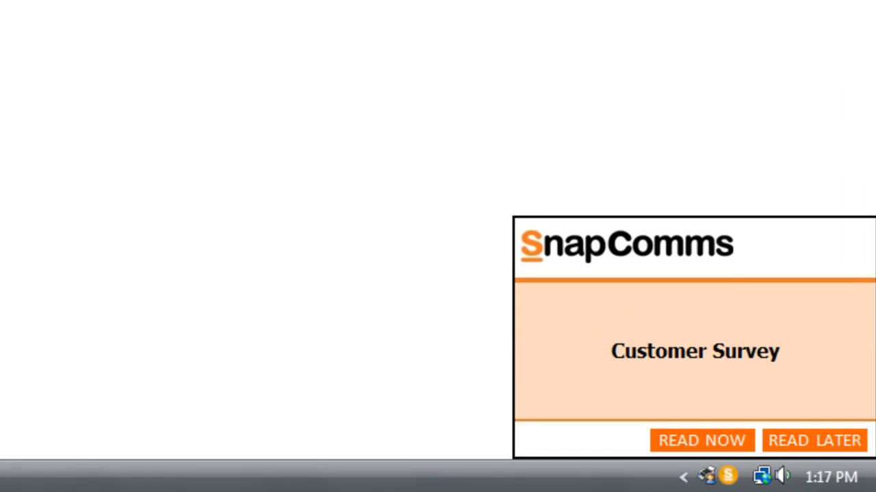
Open the Customer Survey from its desktop alert and submit a completed response, answering "How to get started." to the last question.
click(683, 441)
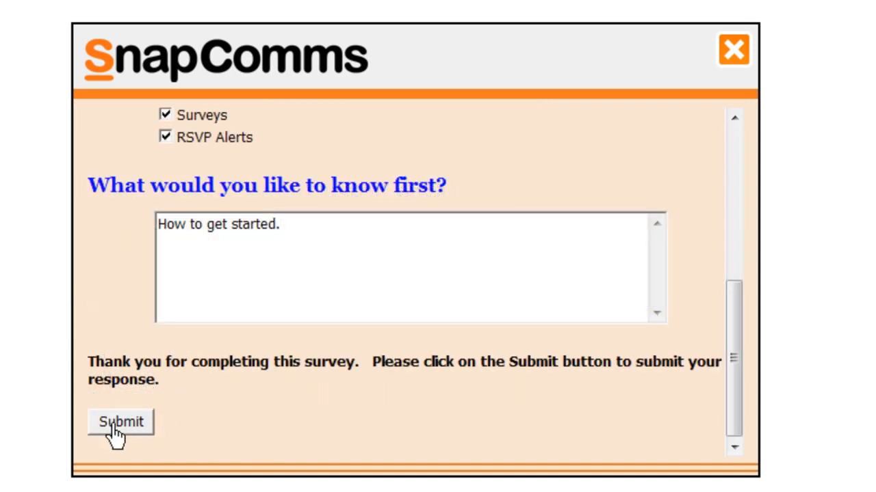
click(118, 422)
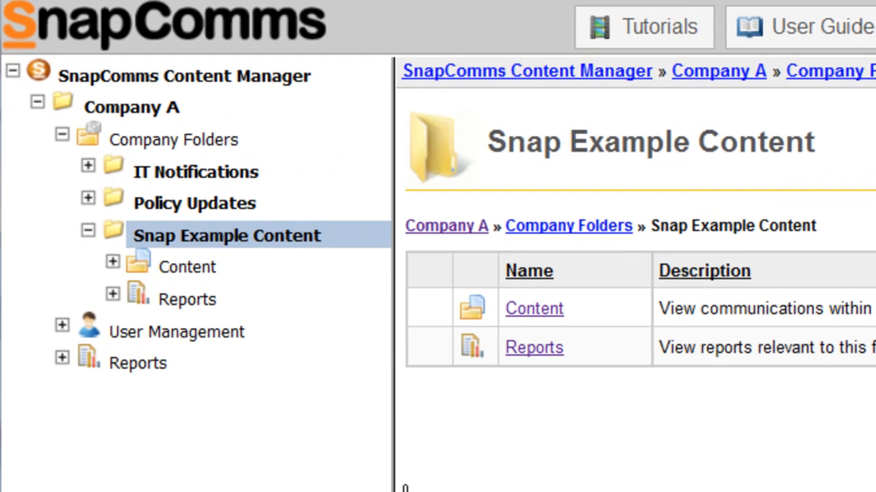
Open the reports for Snap Example Content and view the items available under Survey Results and Quiz Results.
click(191, 302)
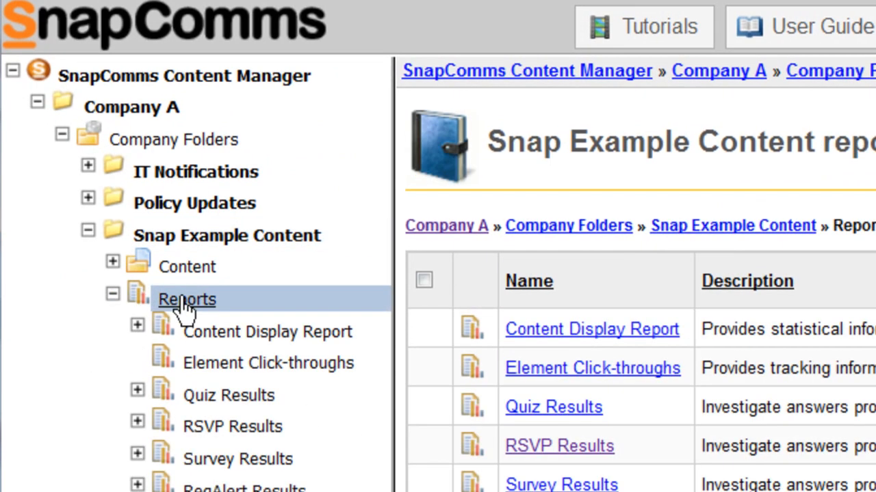
click(184, 301)
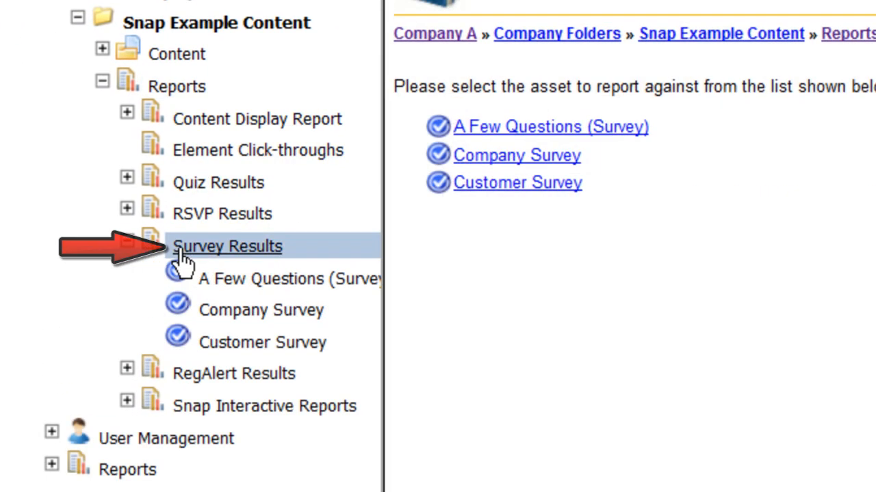
click(190, 196)
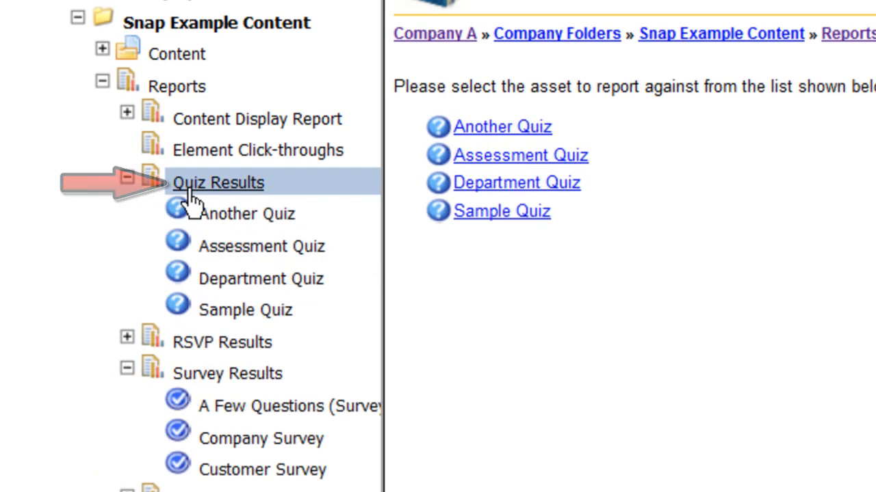